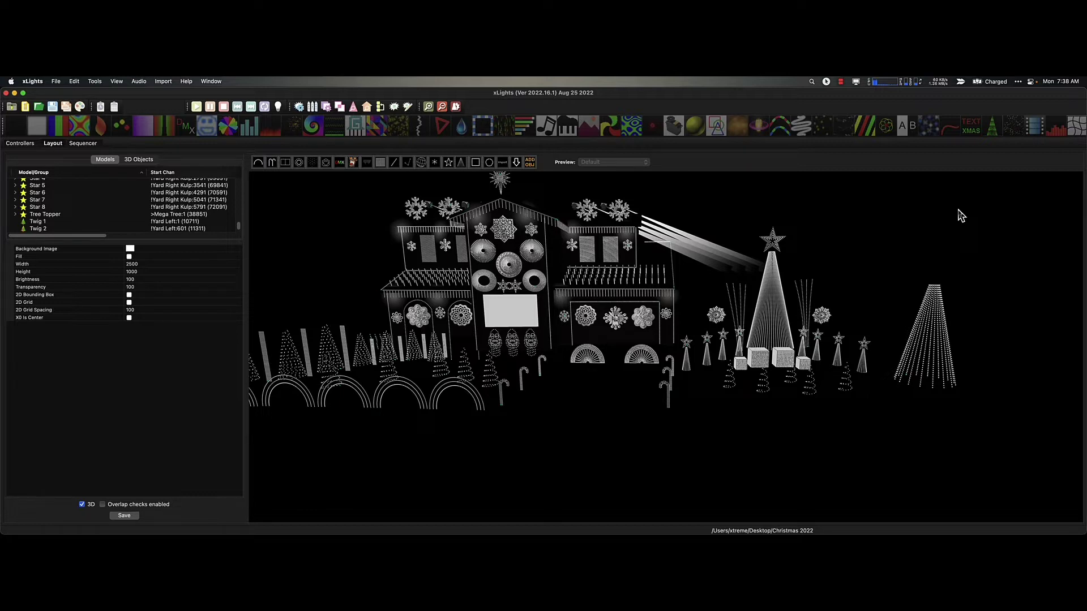
Select the central Mega Tree, then the small Twig 3 tree, to view their properties
click(775, 334)
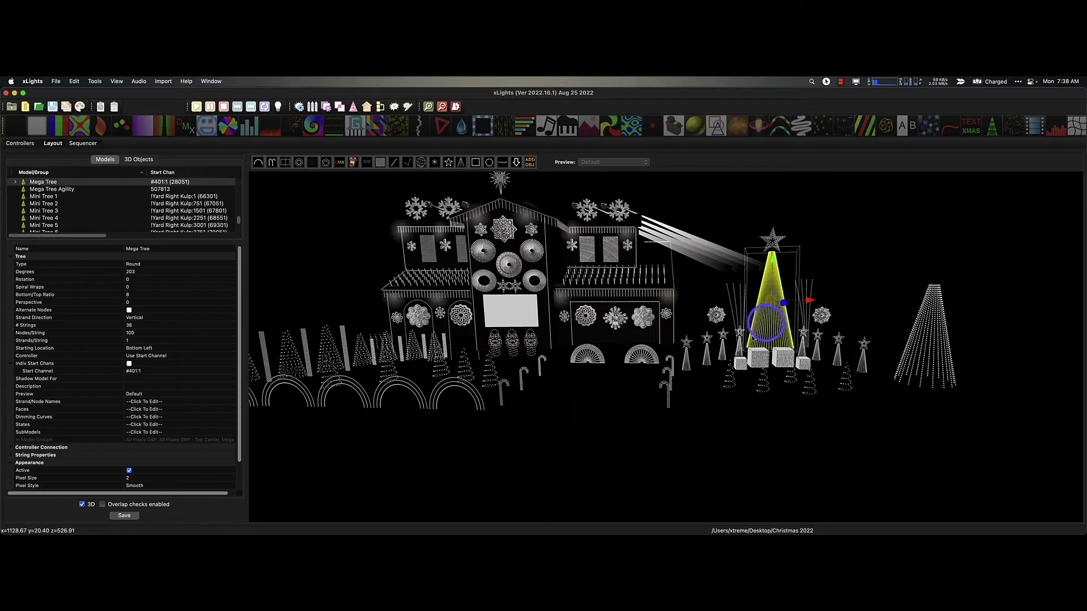
click(598, 412)
click(466, 389)
click(328, 348)
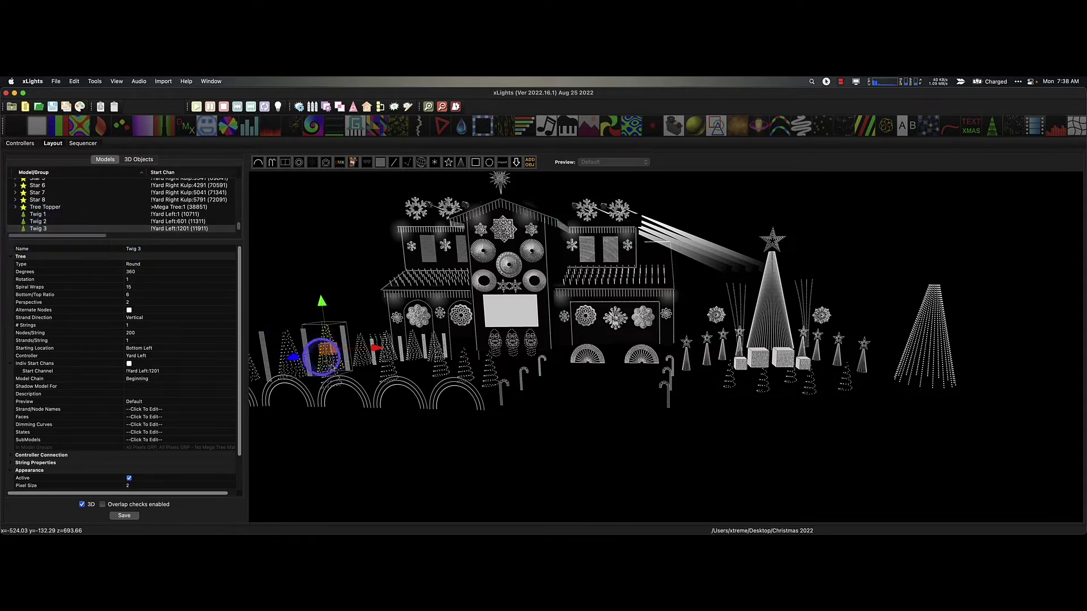
click(417, 473)
View Arch 4's properties, then Spiral 6's: Round, 360°, 5 wraps, 1 string of 50 nodes
click(386, 376)
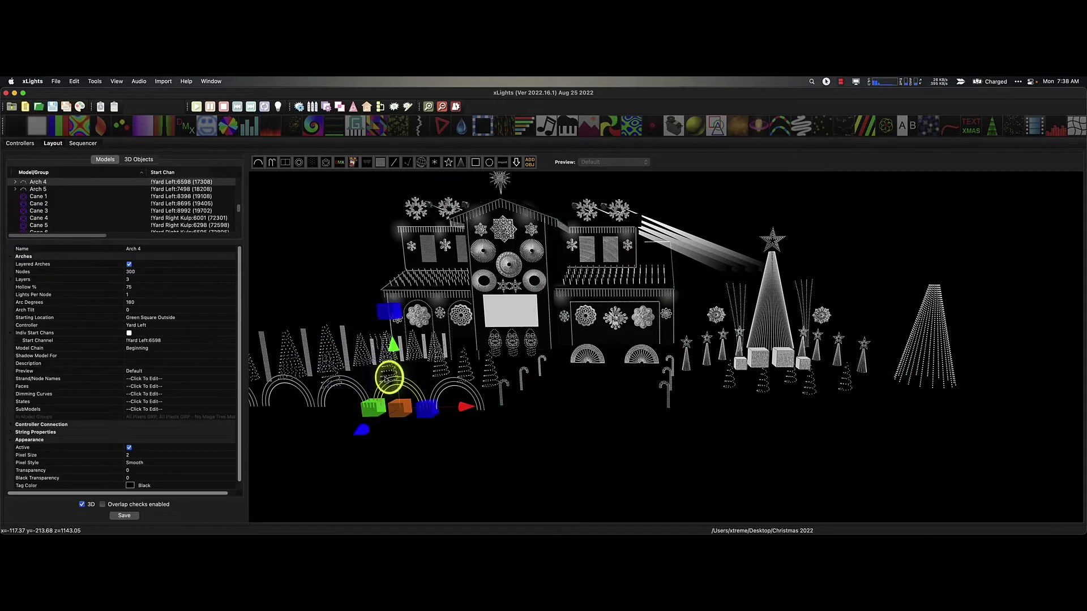
click(508, 446)
click(727, 387)
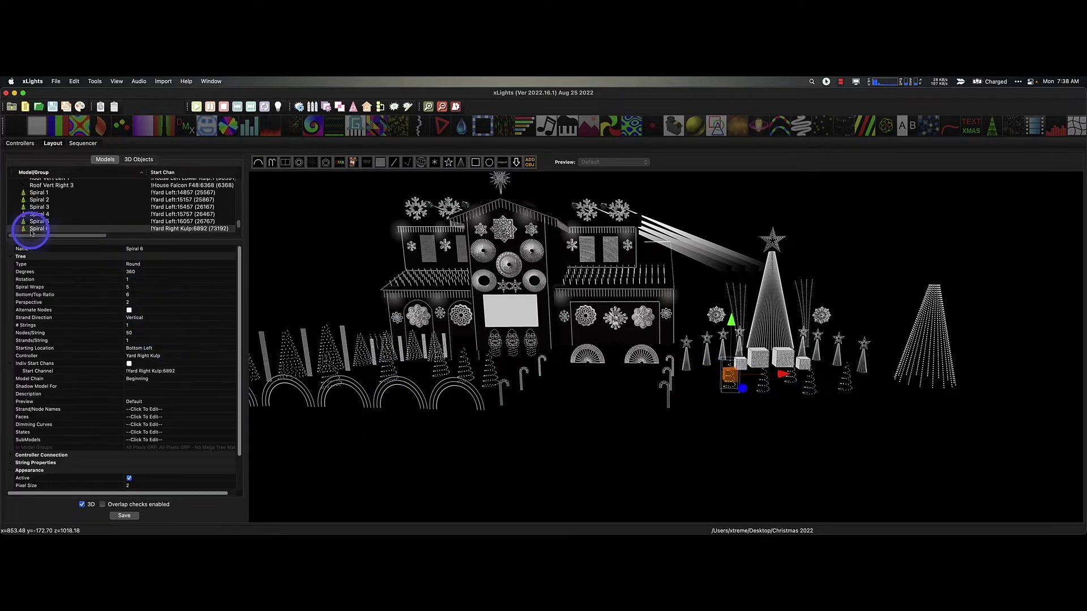
mouse_move(32, 234)
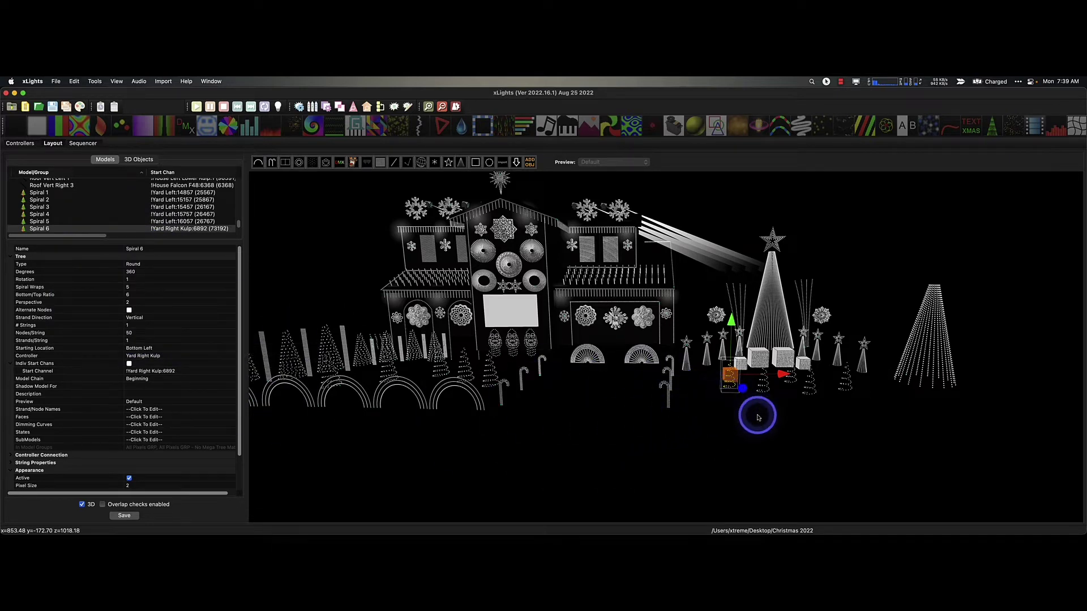
Deselect Spiral 6, view Mini Tree 1, then select the Mega Tree Agility (16 strings of 50 nodes)
click(704, 395)
click(686, 369)
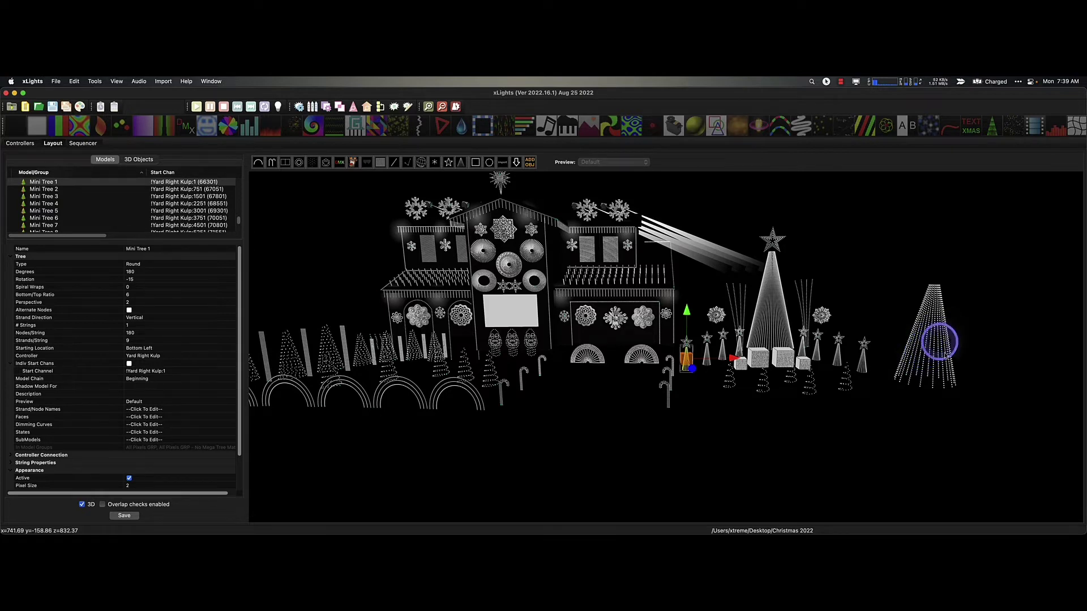
click(969, 375)
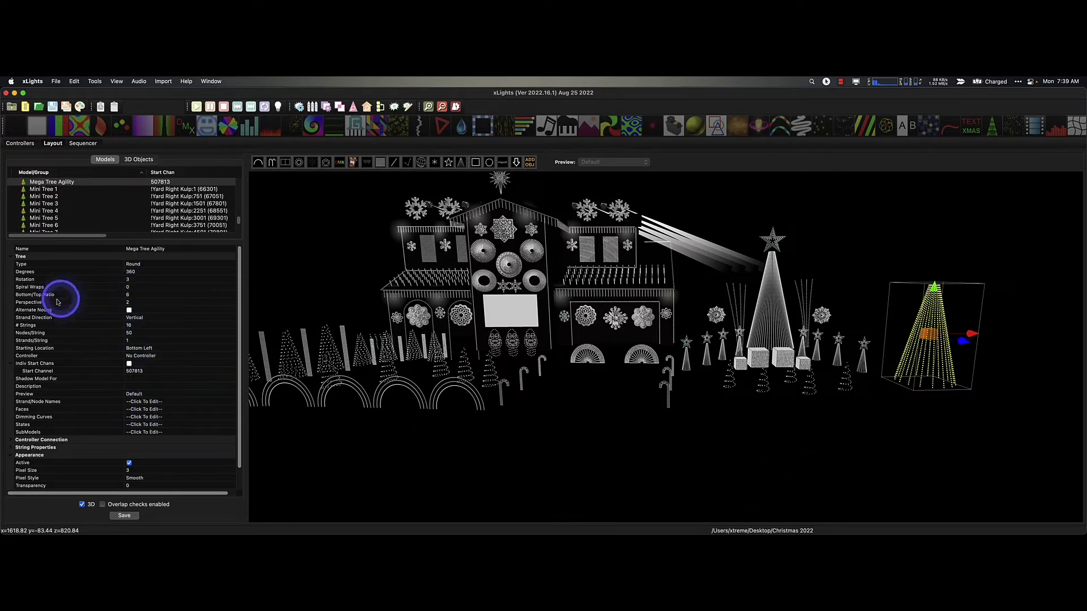
Lower the Mega Tree Agility's Bottom/Top Ratio to 1 and drag its top handle down
click(132, 298)
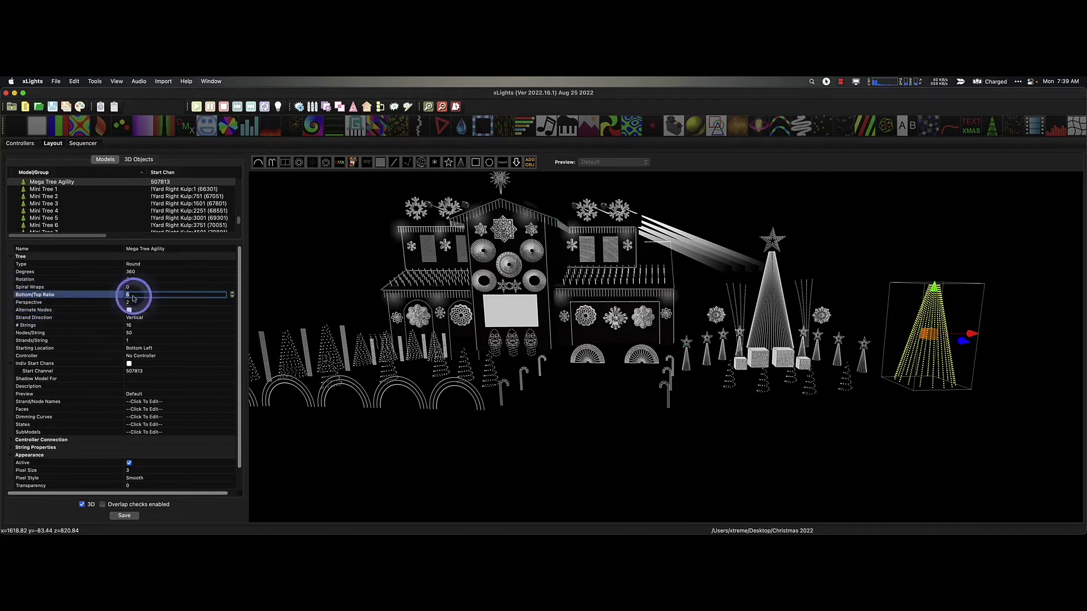
click(232, 297)
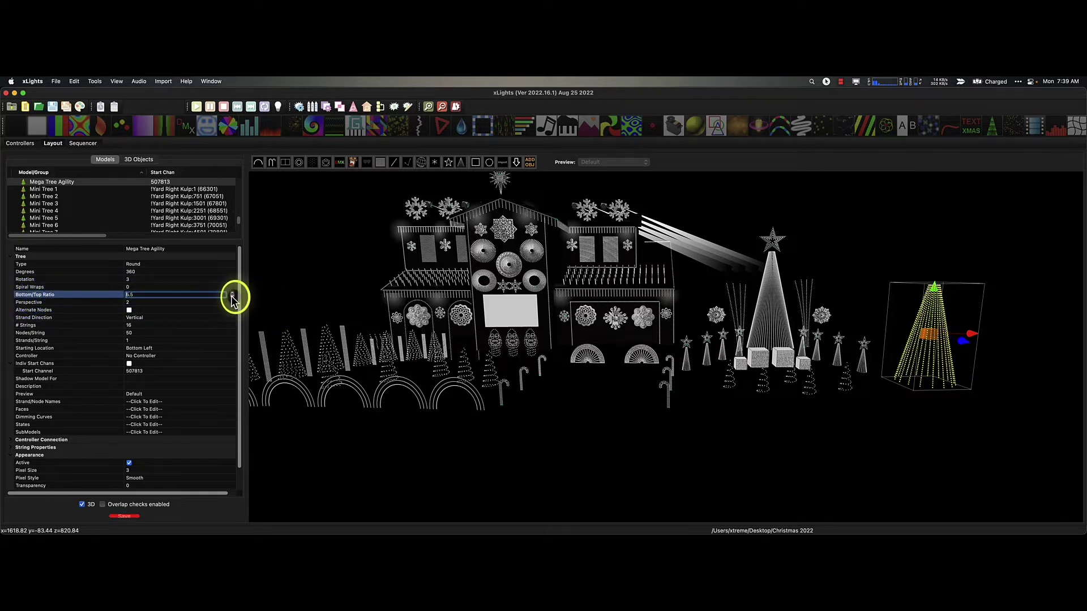
click(232, 297)
click(232, 297)
click(232, 297)
click(232, 297)
click(233, 299)
click(232, 299)
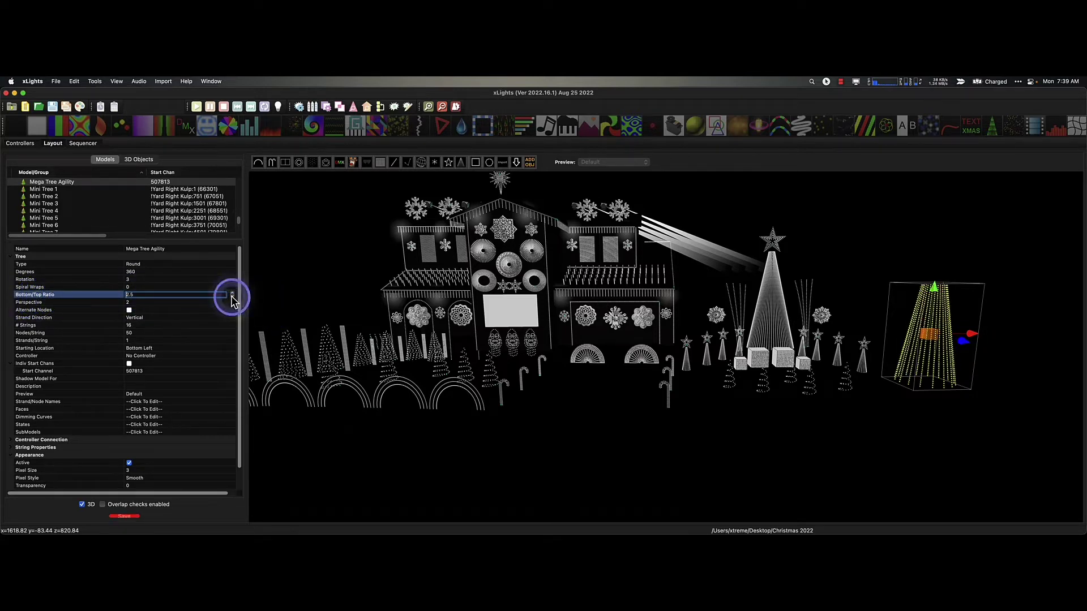
click(232, 298)
click(232, 298)
click(232, 298)
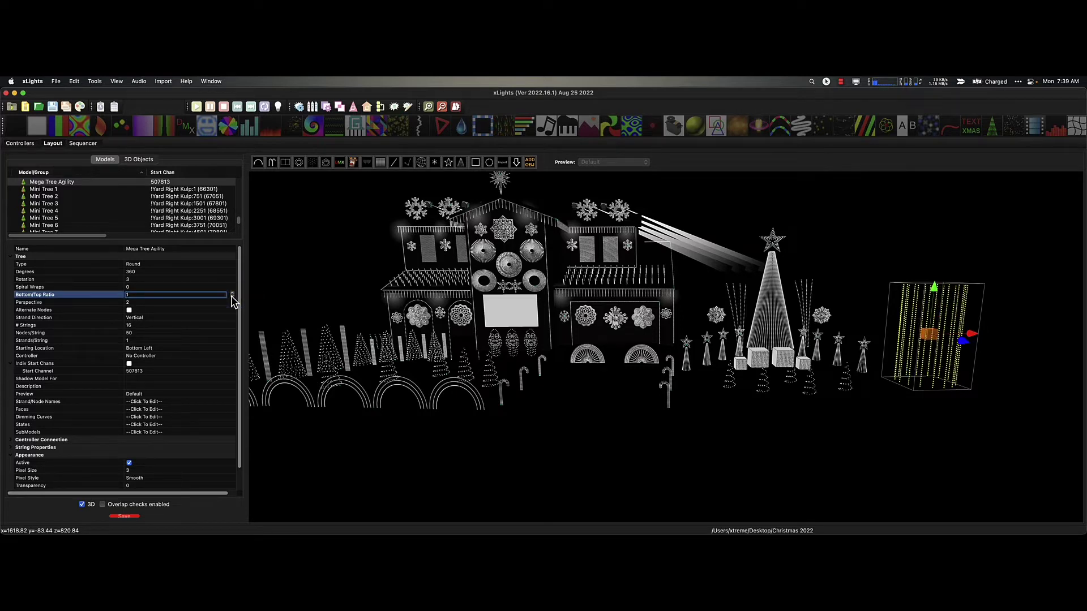
click(927, 335)
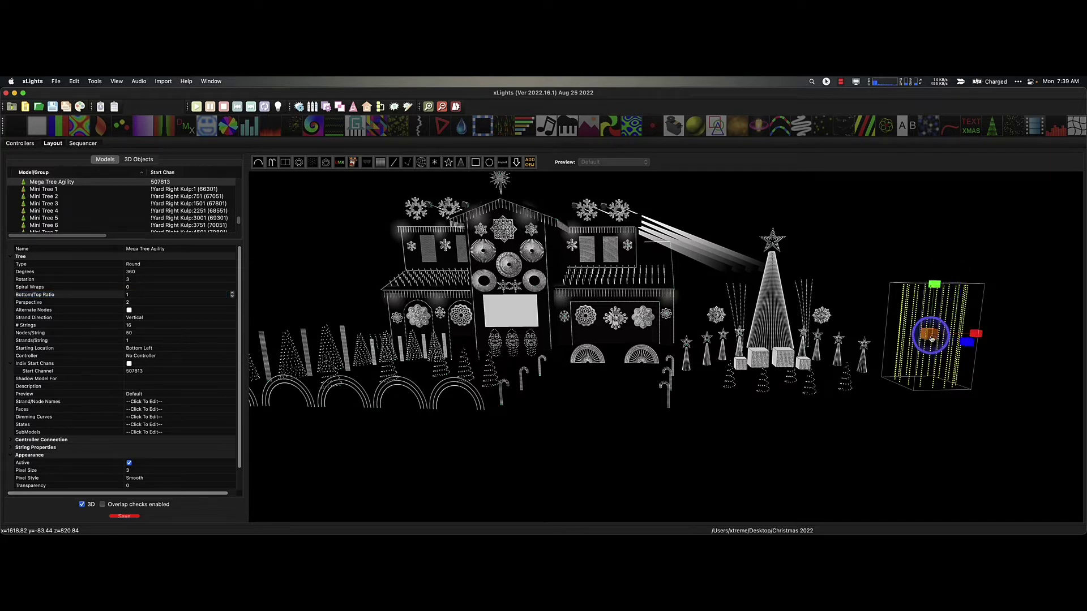
drag(932, 287, 930, 343)
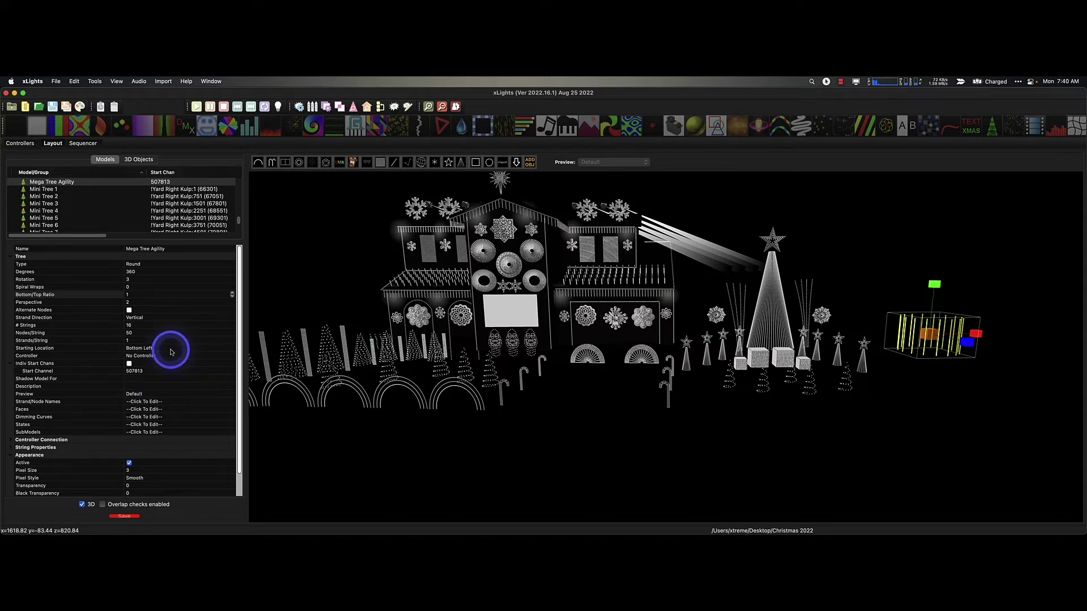
Set the Mega Tree Agility to 48 strings and 100 nodes per string
click(135, 325)
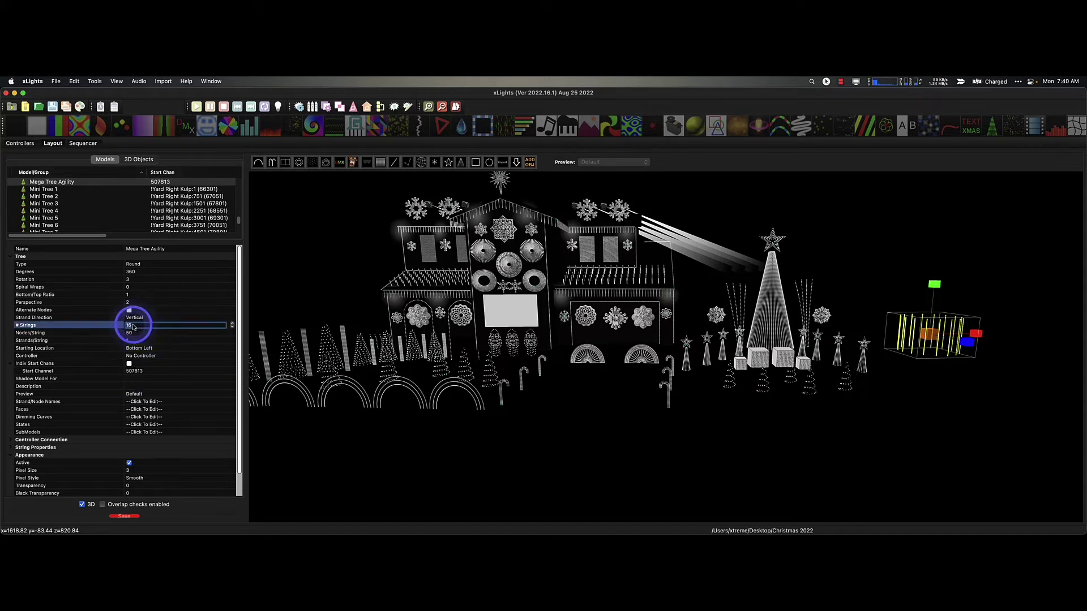
text(48)
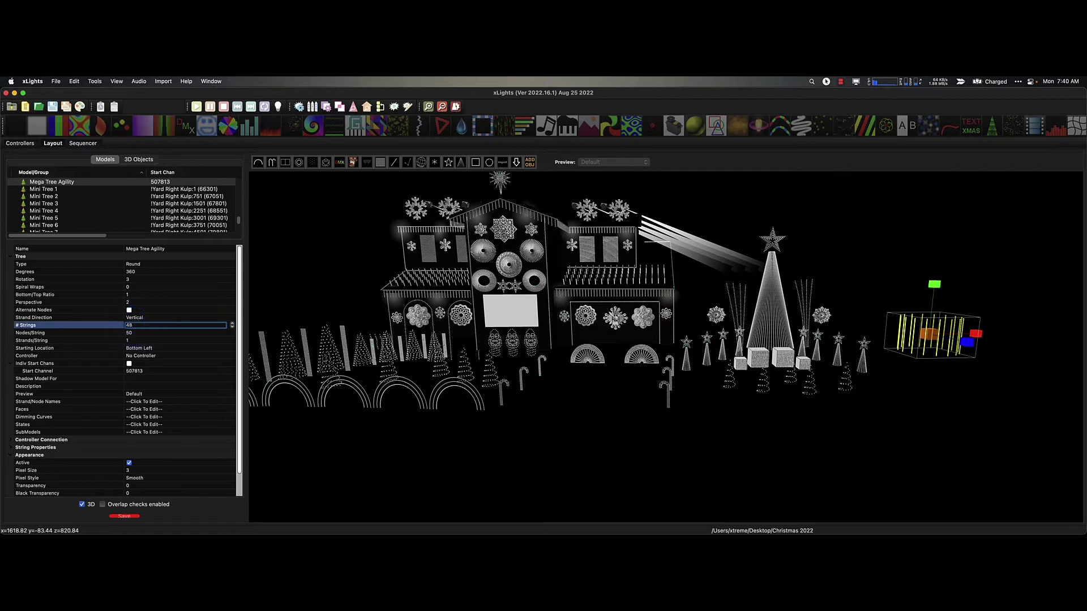
click(131, 333)
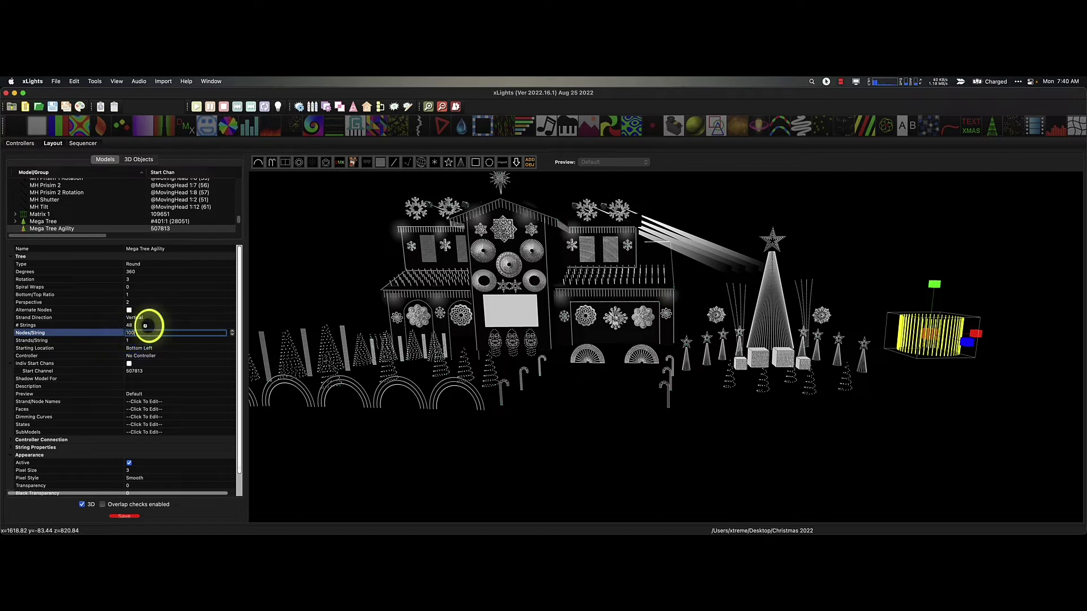
click(146, 324)
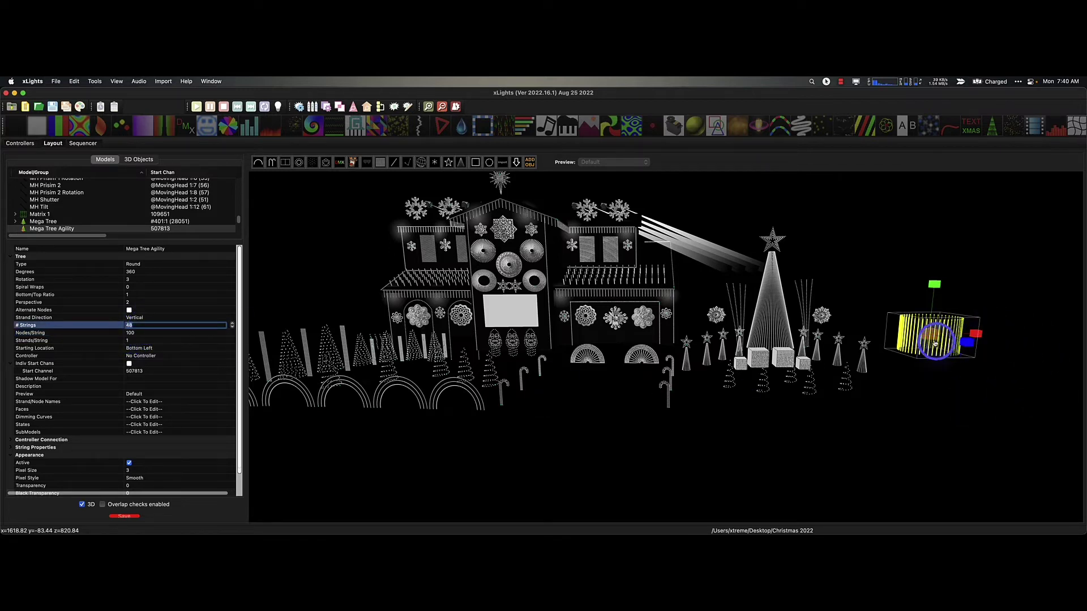
click(934, 342)
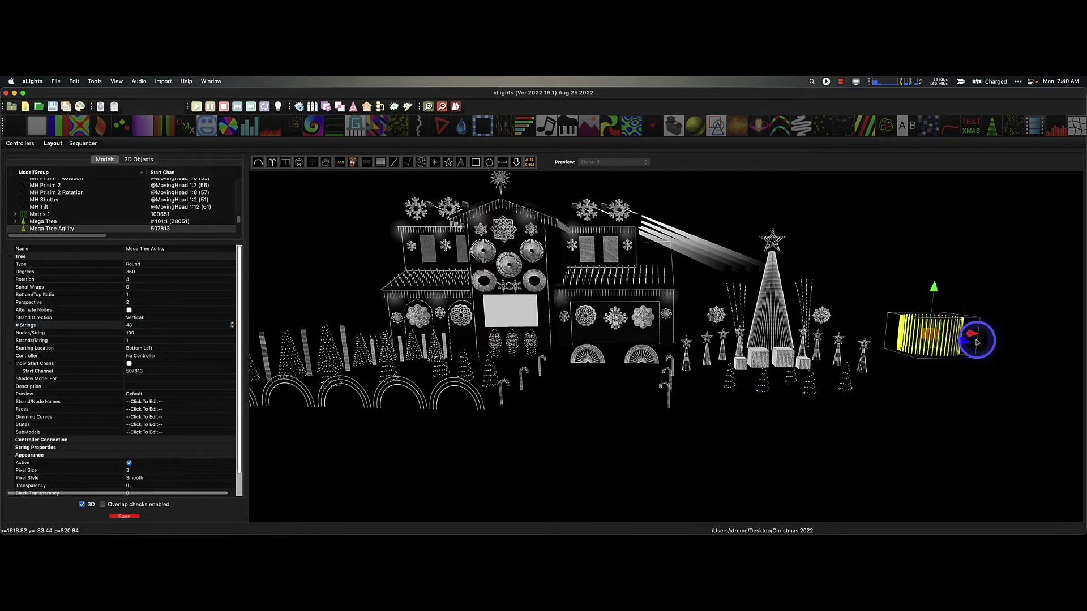
Nudge the Mega Tree Agility slightly left, then stretch it taller and narrower
click(973, 338)
drag(974, 338, 966, 338)
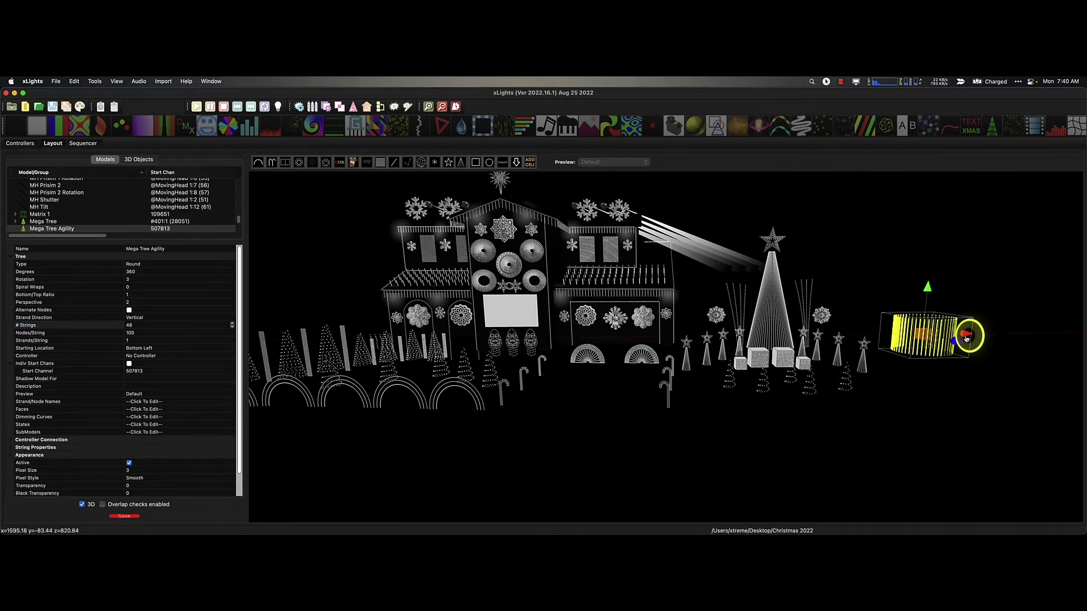
click(922, 342)
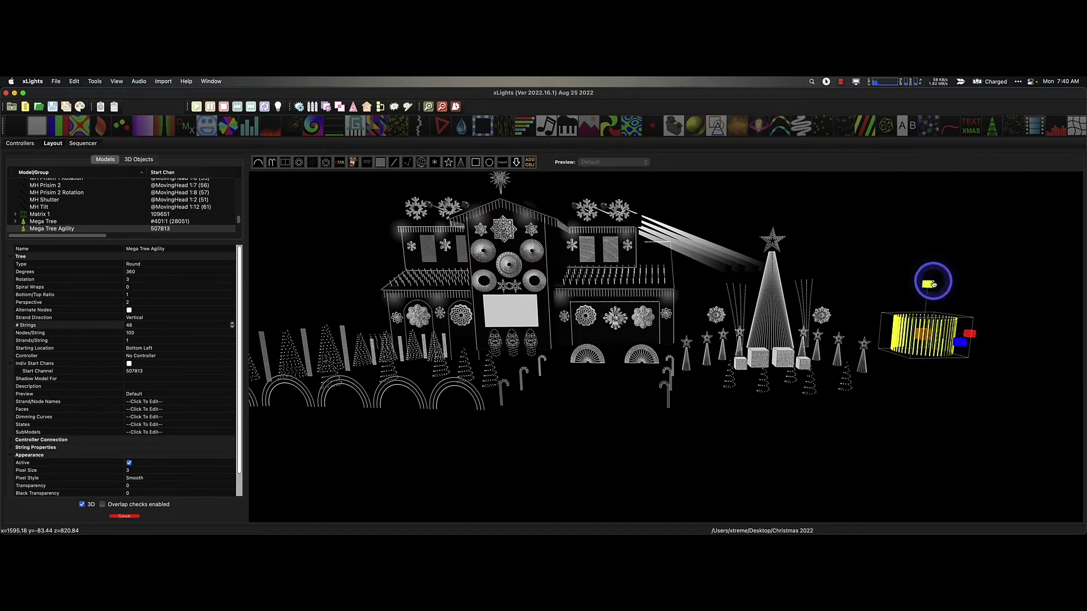
drag(928, 281, 927, 192)
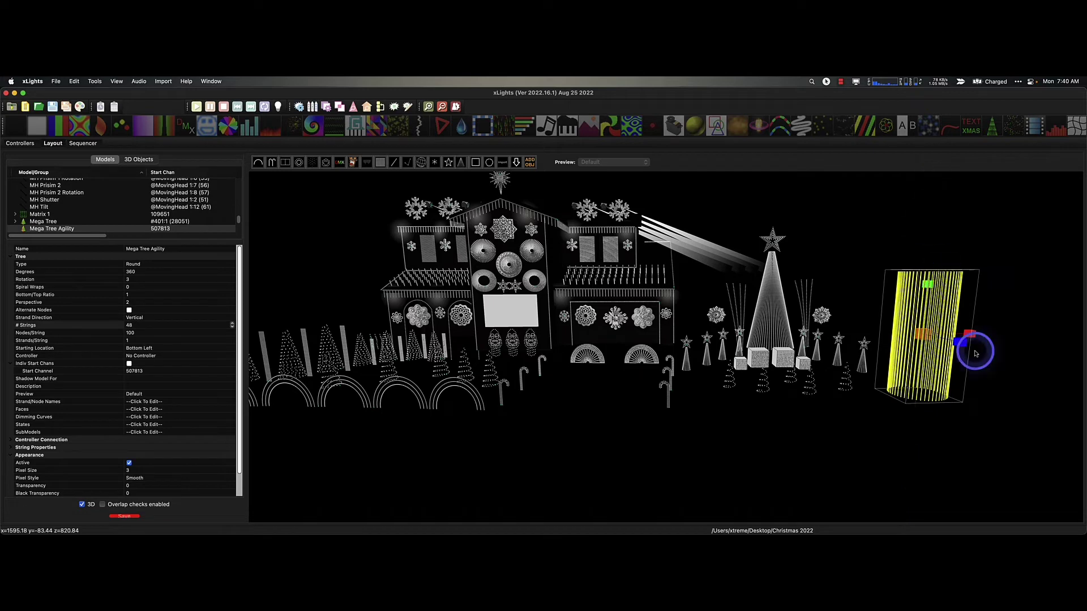
drag(973, 332, 951, 335)
Reselect the Mega Tree Agility and drag it to tilt, leaving it looking short and foreshortened
click(945, 452)
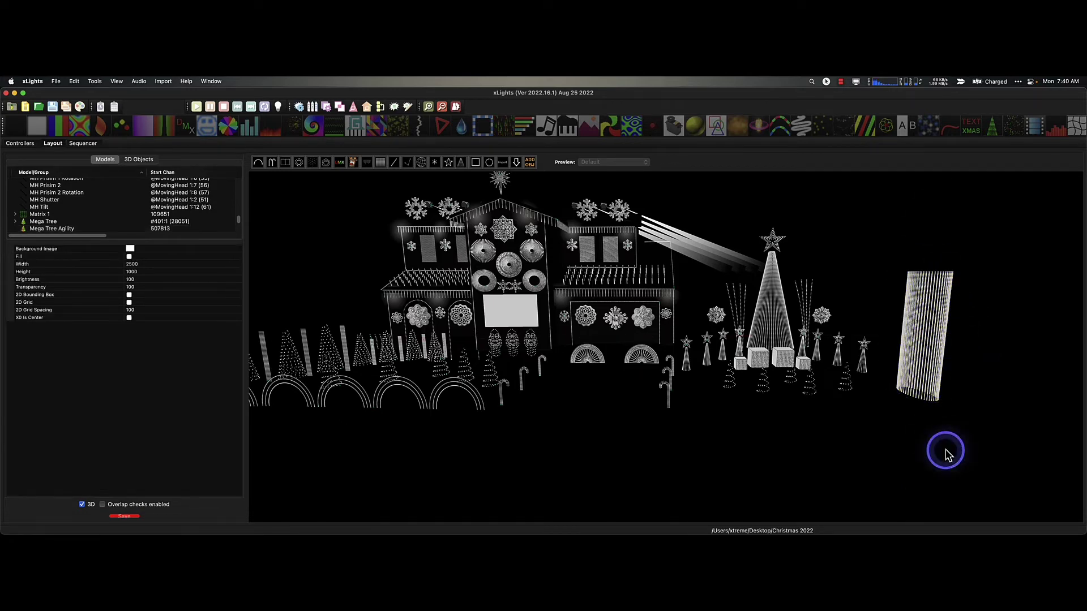
click(906, 308)
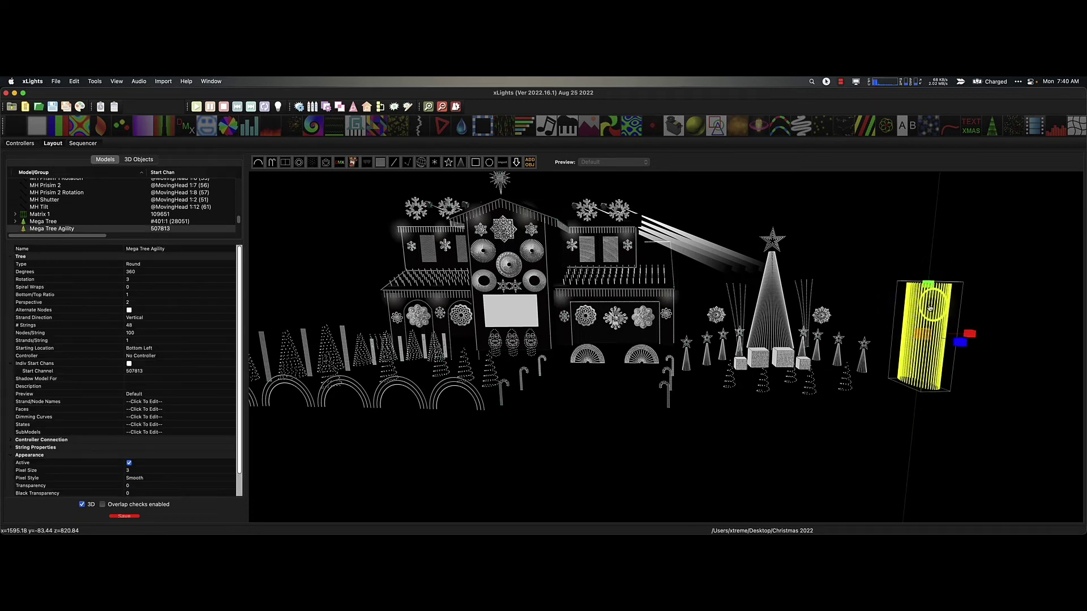
drag(930, 309, 928, 371)
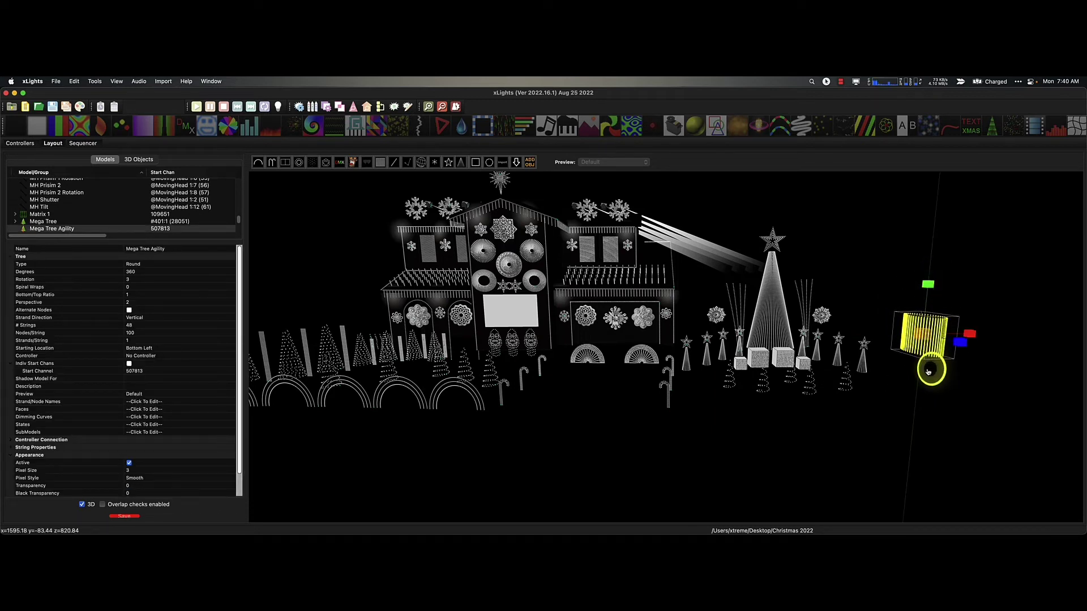